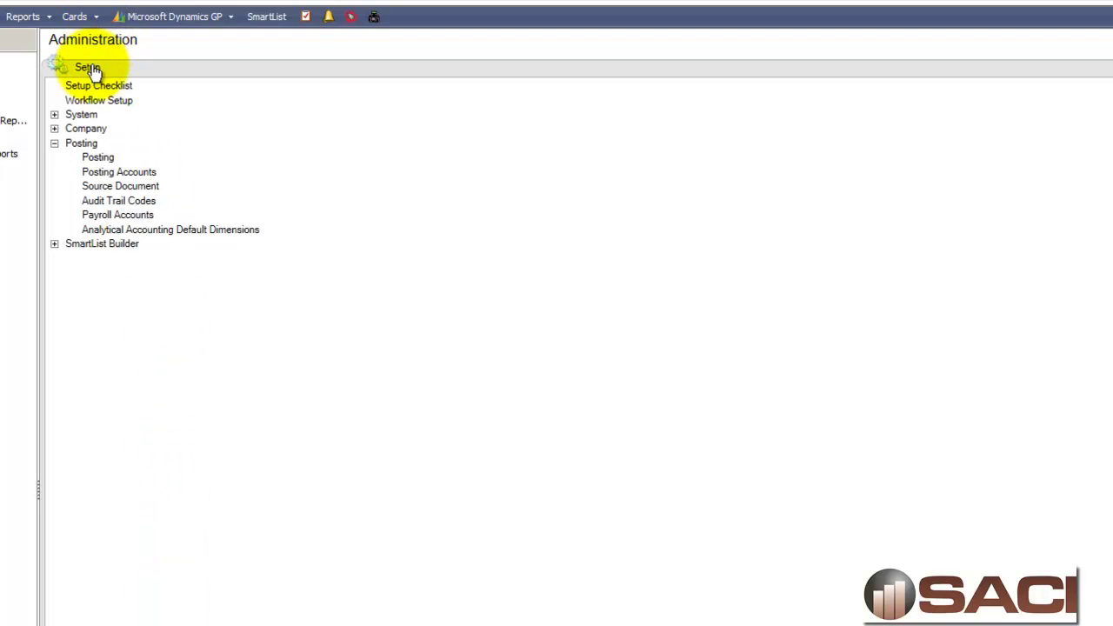
# Step: Open the posting setup and load the Payroll series with the Computer Checks origin
pyautogui.click(102, 160)
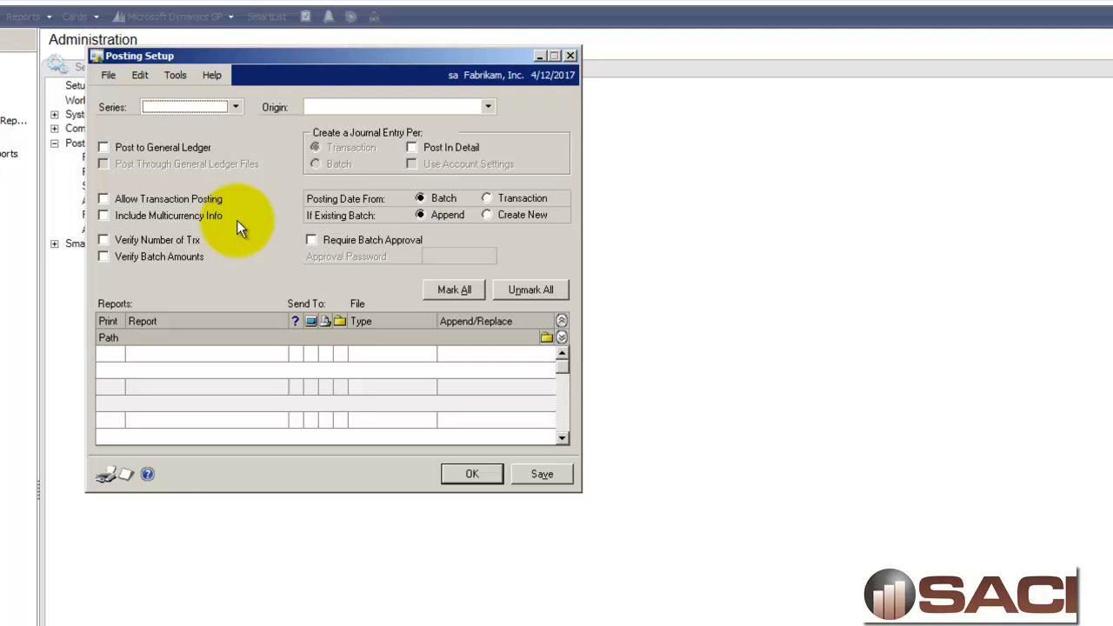
pyautogui.click(235, 106)
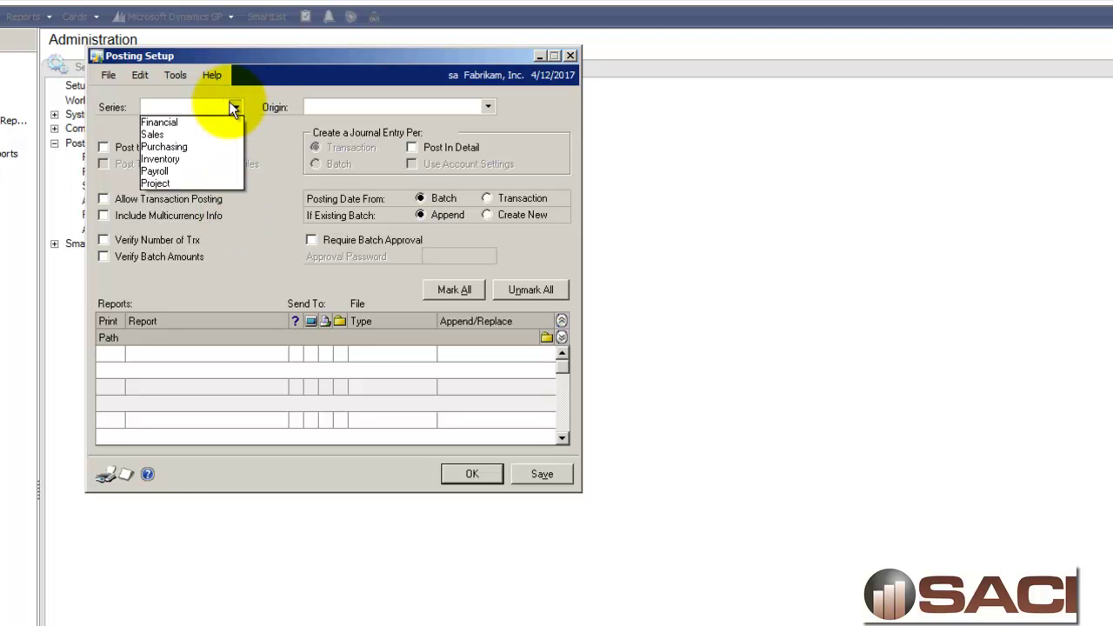
pyautogui.click(186, 171)
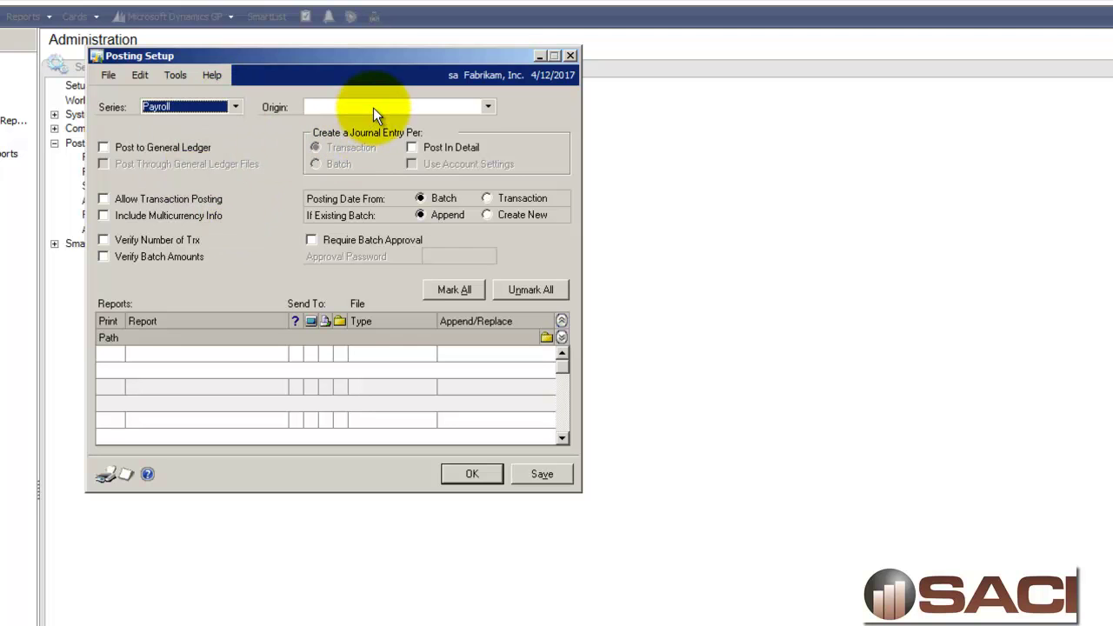
pyautogui.click(373, 108)
pyautogui.click(361, 133)
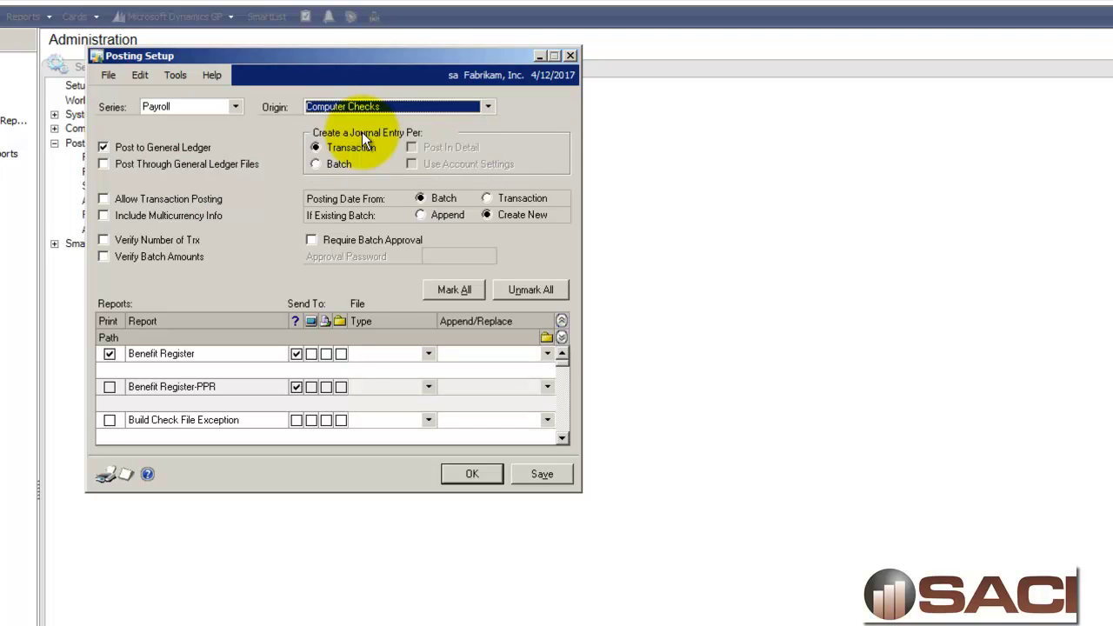
# Step: Enable printing of the Build Check File Exception report, have its destination asked each time, and accept the posting setup
pyautogui.click(561, 321)
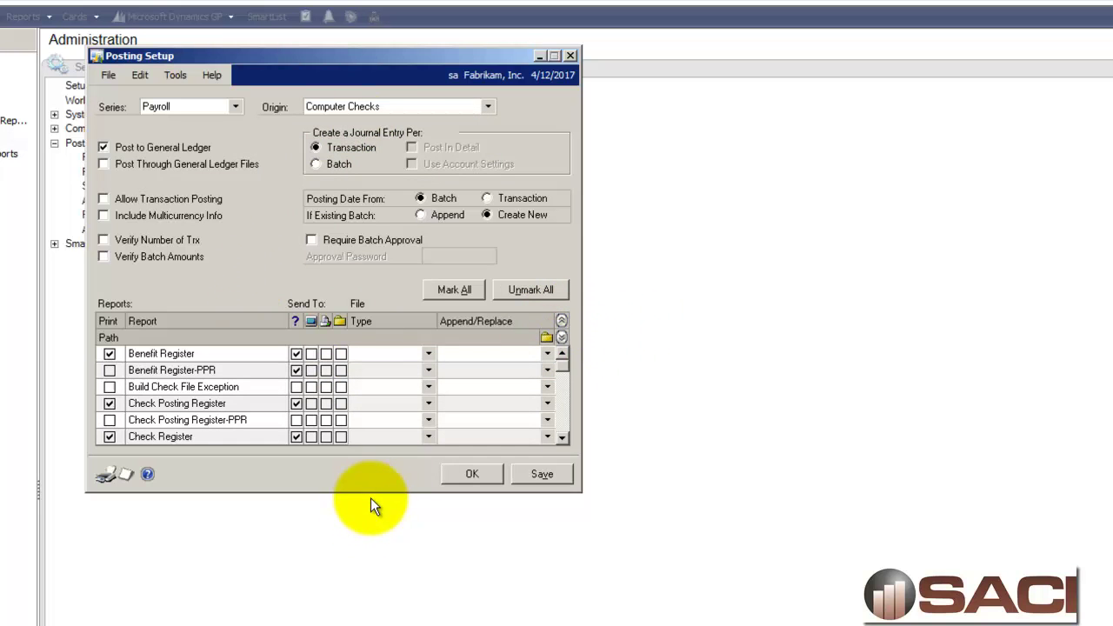
pyautogui.moveTo(372, 491); pyautogui.dragTo(376, 625)
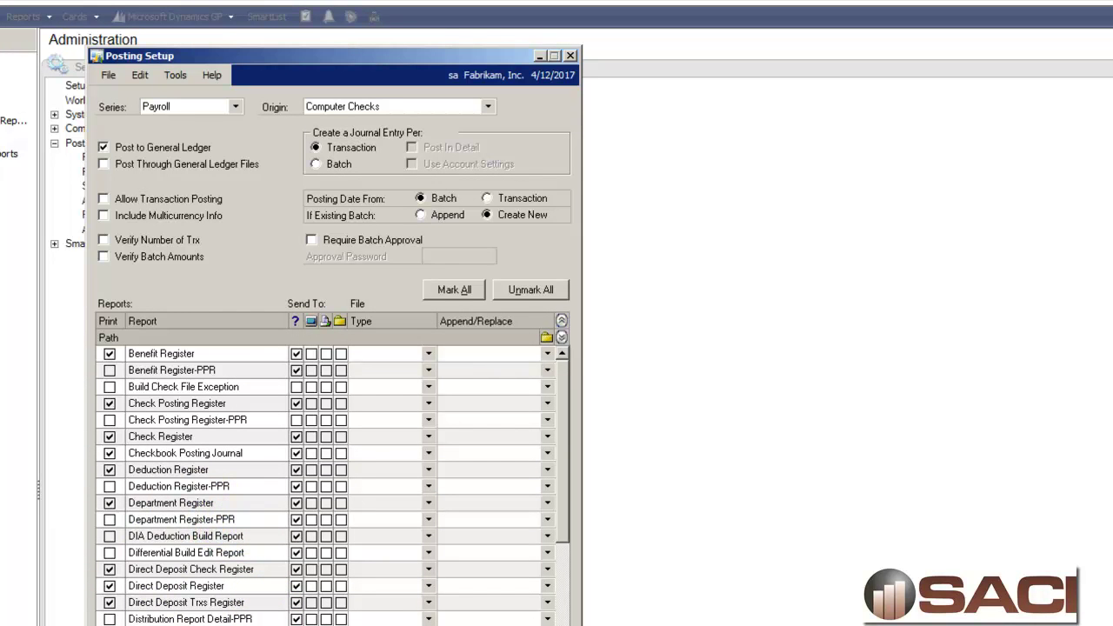
pyautogui.click(109, 388)
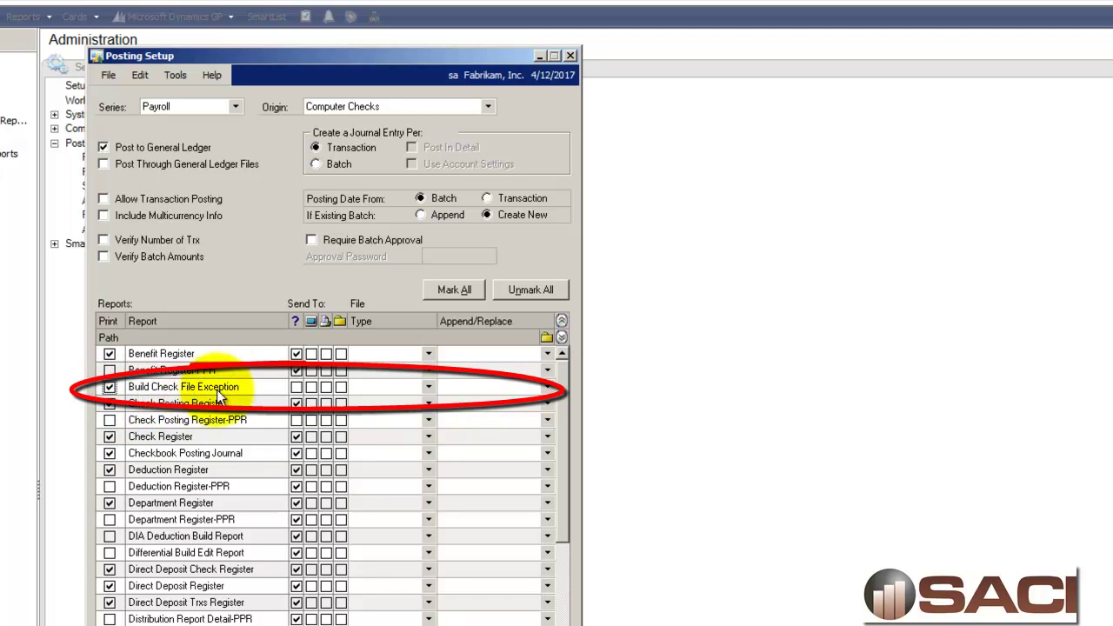
pyautogui.click(296, 388)
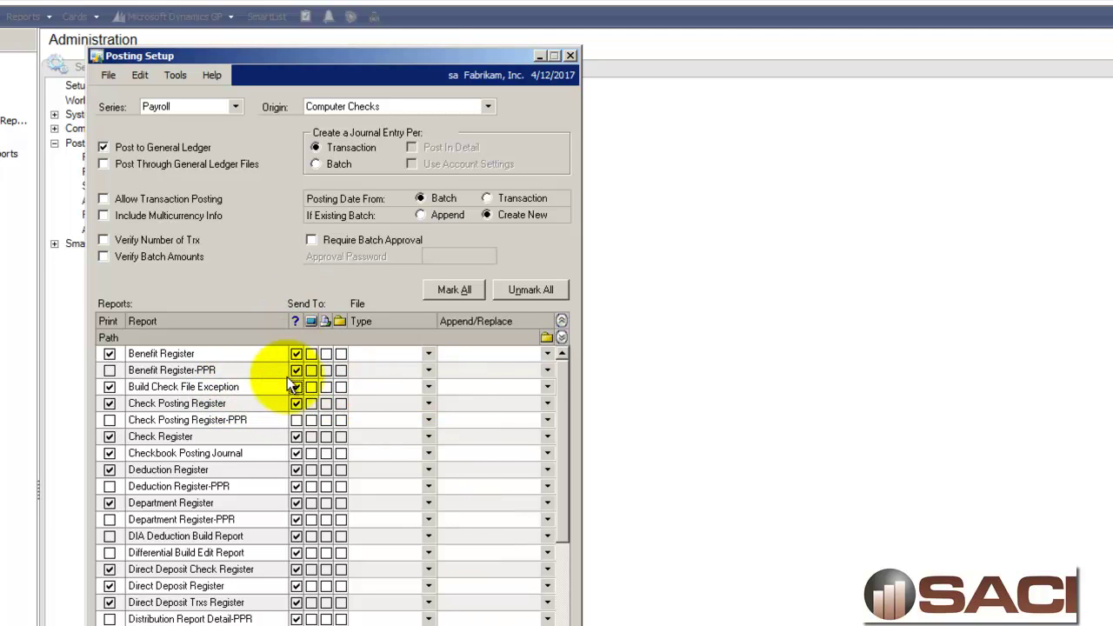
pyautogui.click(294, 384)
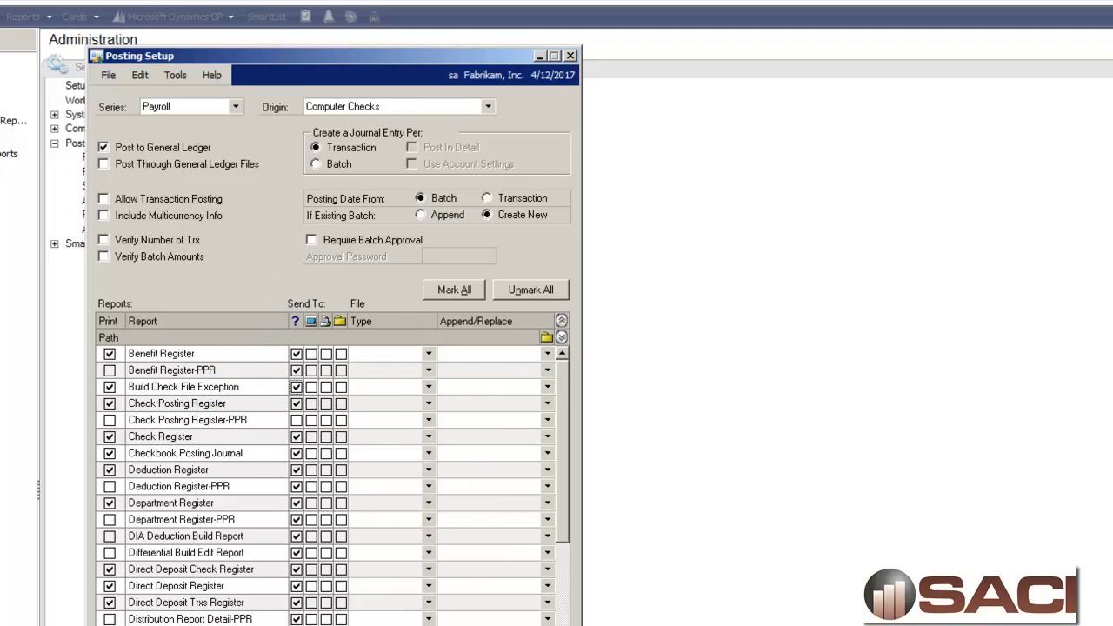
pyautogui.press('Return')
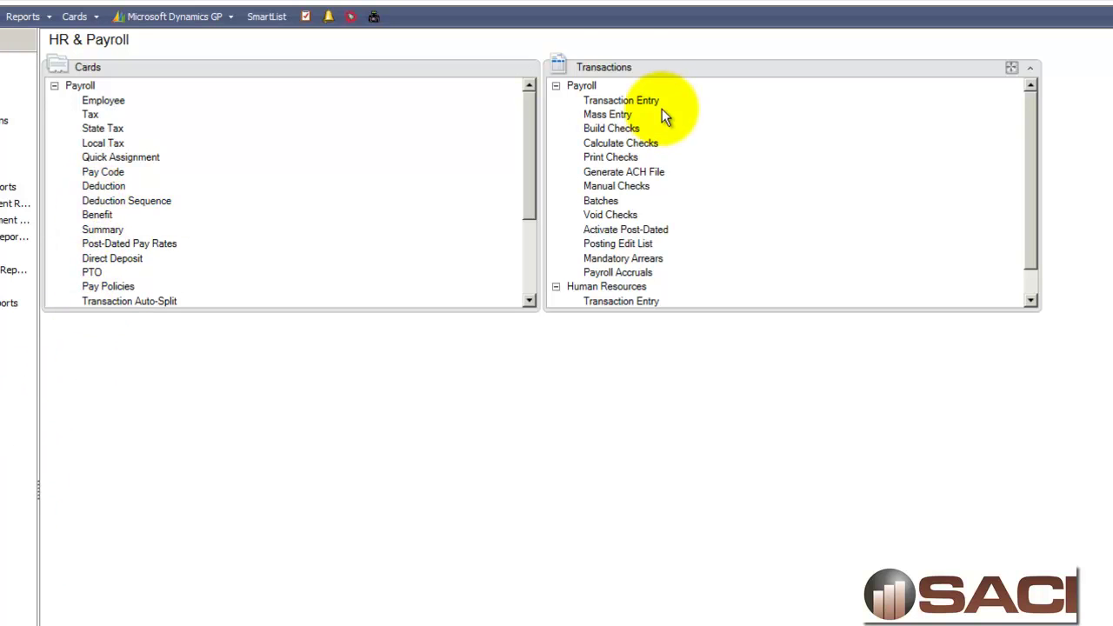
# Step: Build the payroll checks using the REGULAR default ID
pyautogui.click(628, 135)
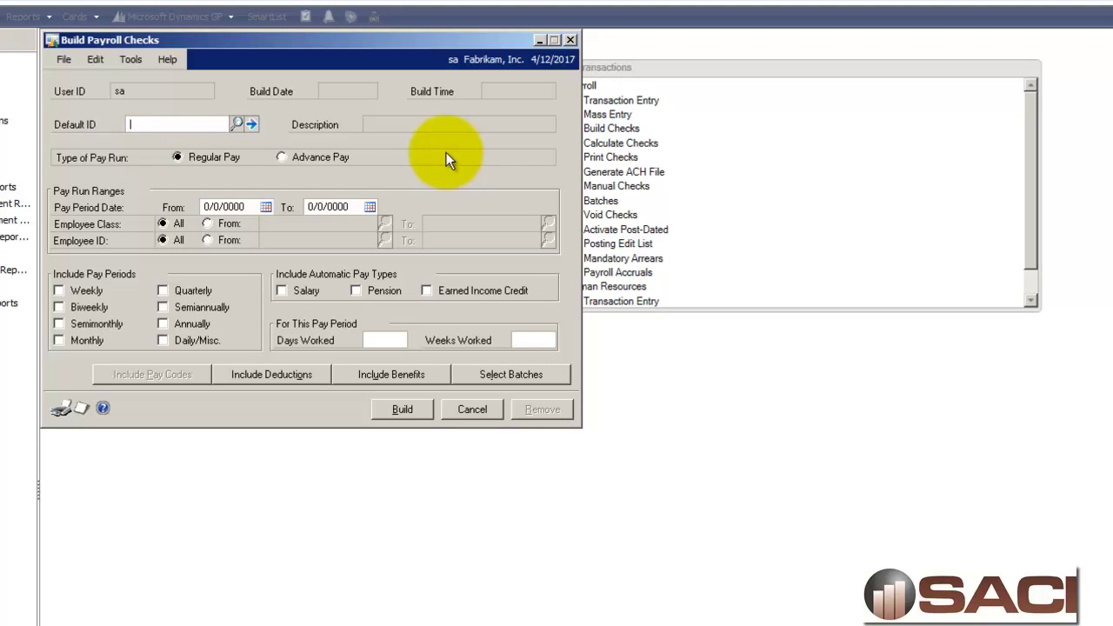
pyautogui.click(235, 119)
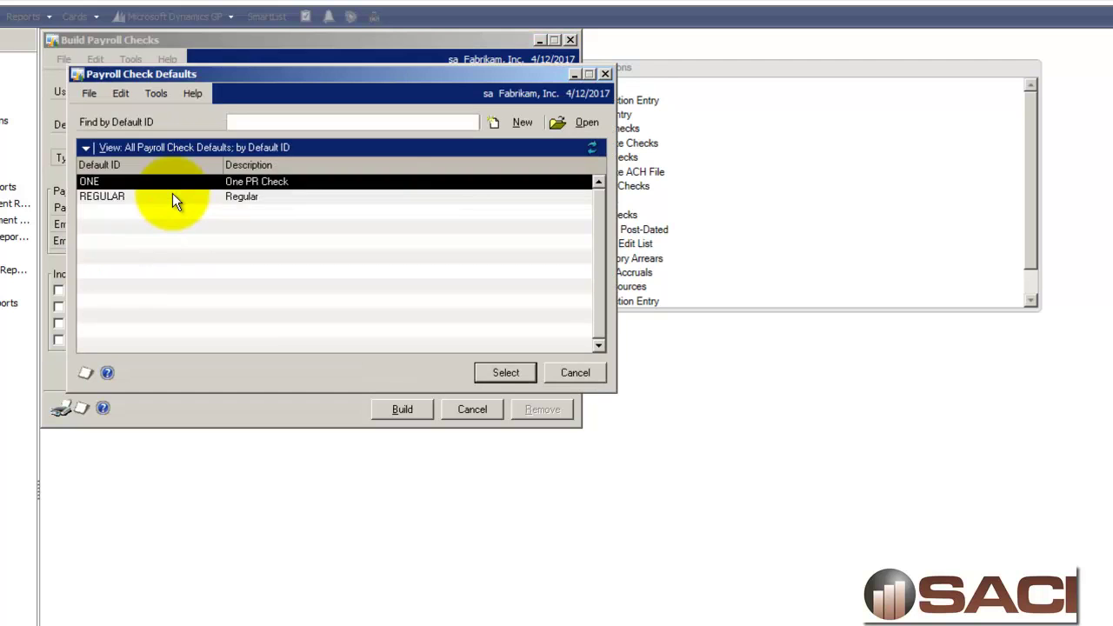
pyautogui.doubleClick(172, 193)
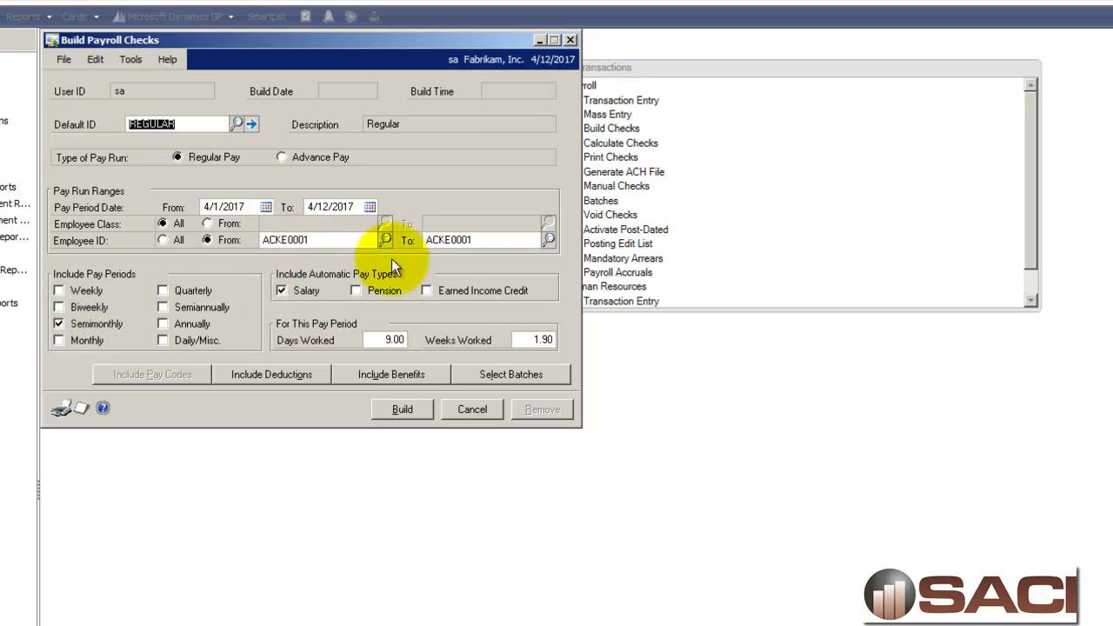
pyautogui.click(409, 406)
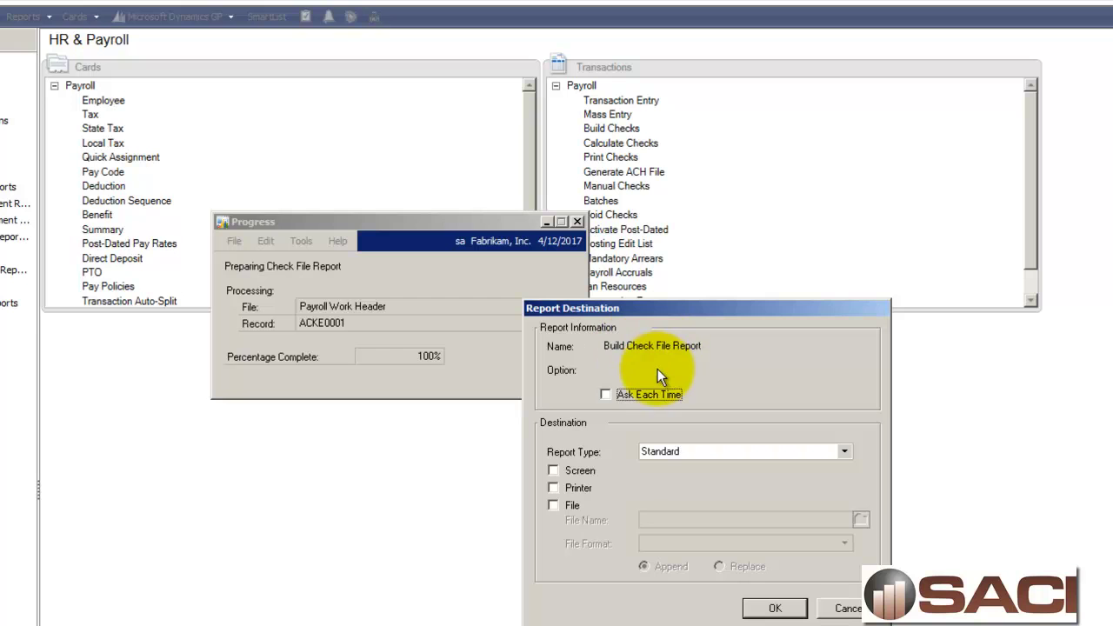
# Step: Send both the Build Check File Report and the Build Check File Exception report to the screen, widening the displayed report
pyautogui.click(581, 471)
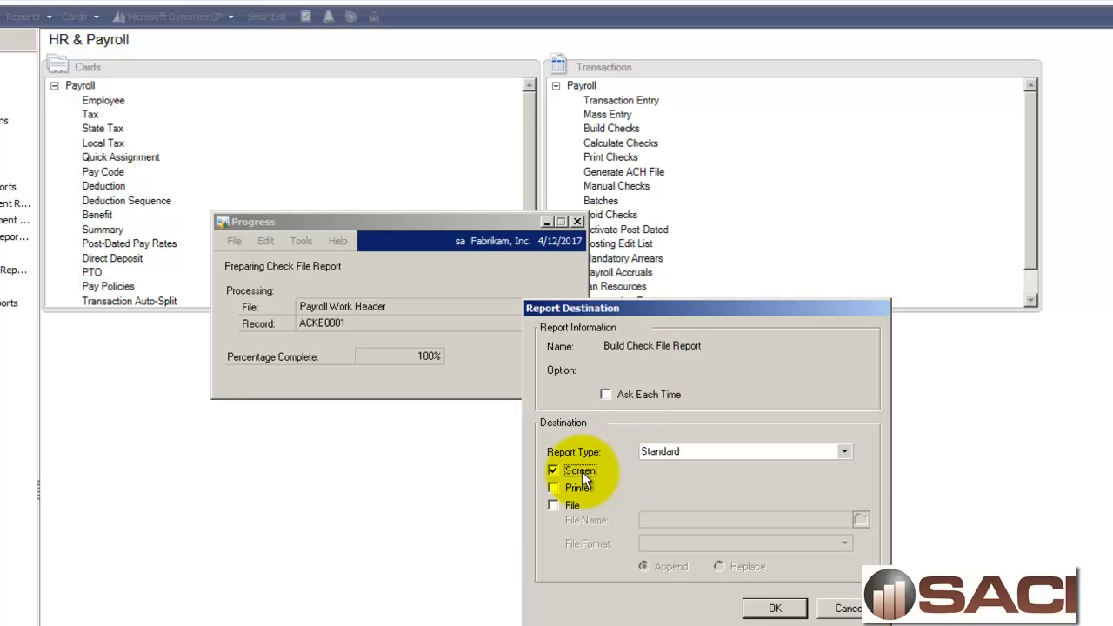
pyautogui.click(772, 607)
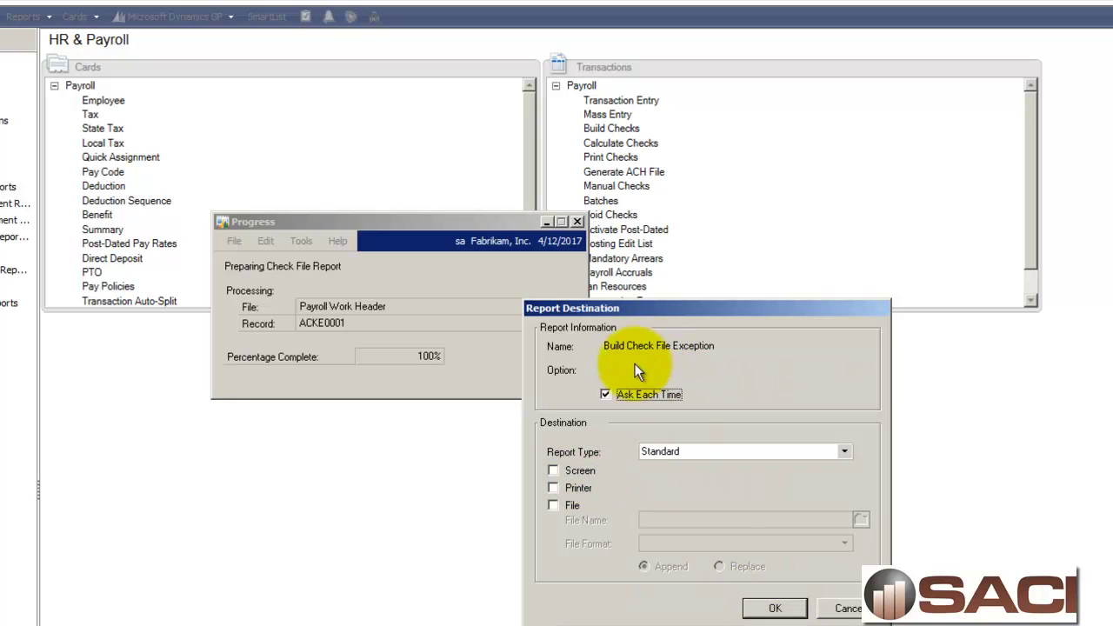
pyautogui.click(584, 472)
pyautogui.click(772, 608)
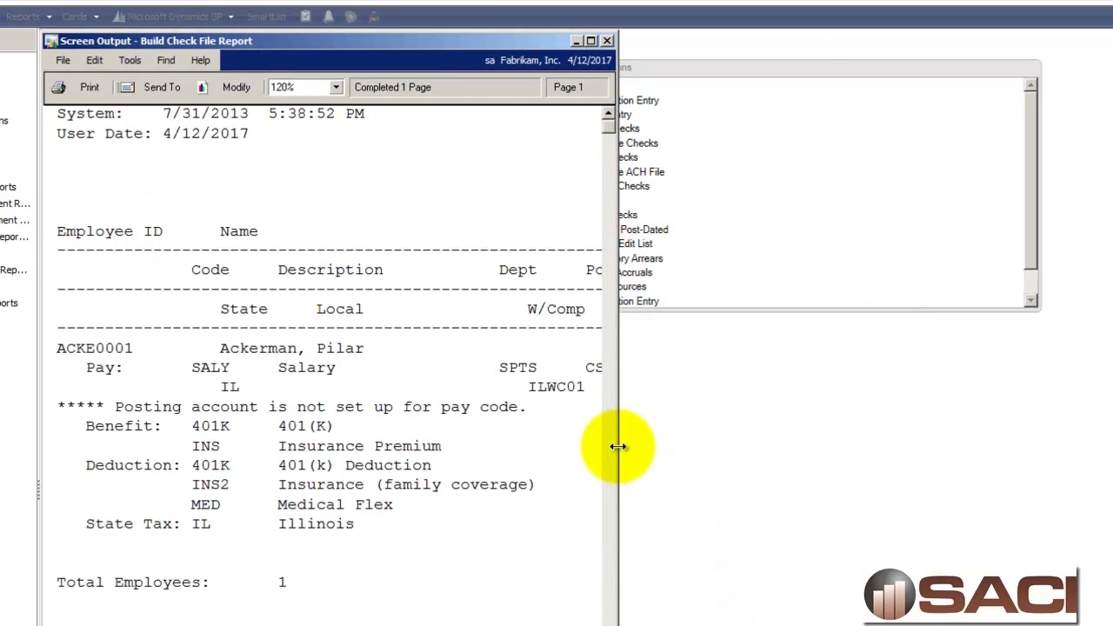
pyautogui.moveTo(618, 446); pyautogui.dragTo(1108, 443)
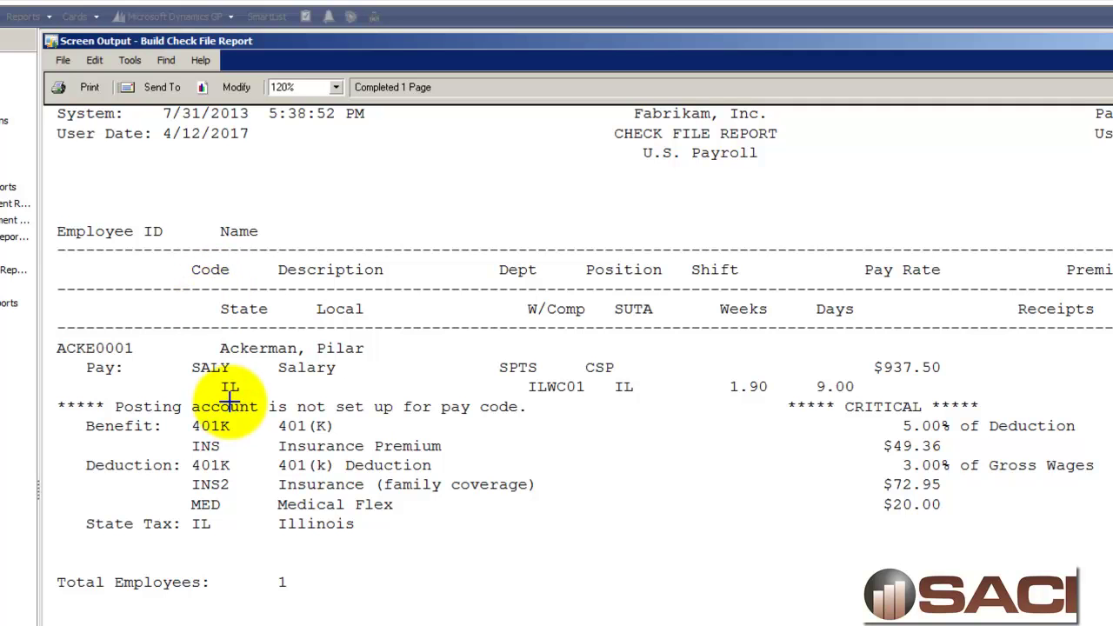
# Step: Select PDFCreator as the printer for the displayed check file report, and cancel the print
pyautogui.click(90, 89)
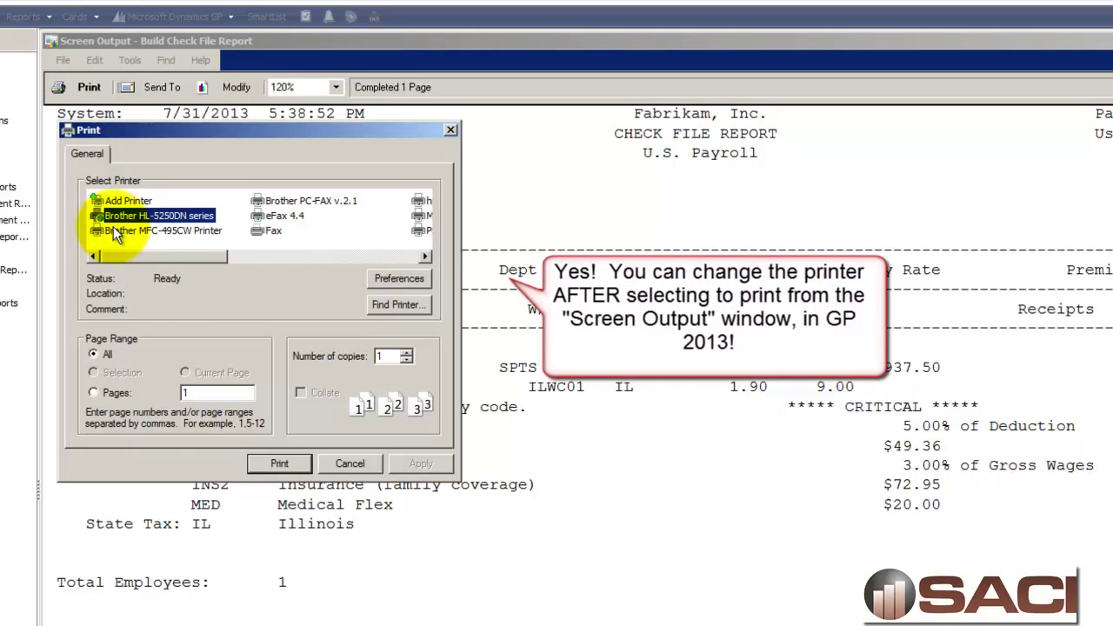
pyautogui.click(272, 248)
pyautogui.click(273, 252)
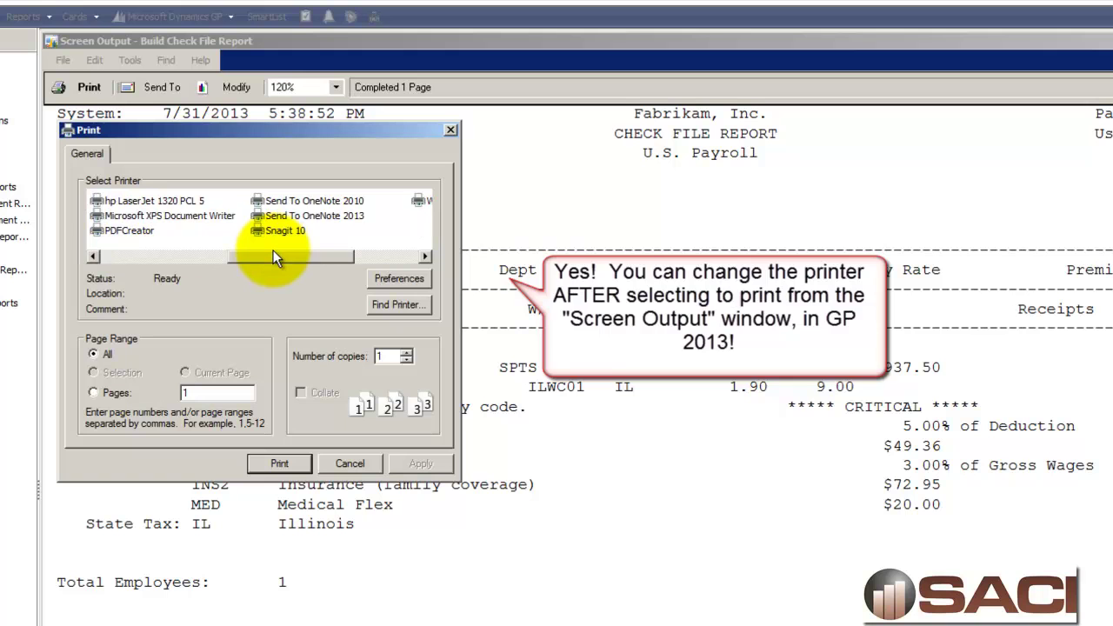
pyautogui.click(130, 236)
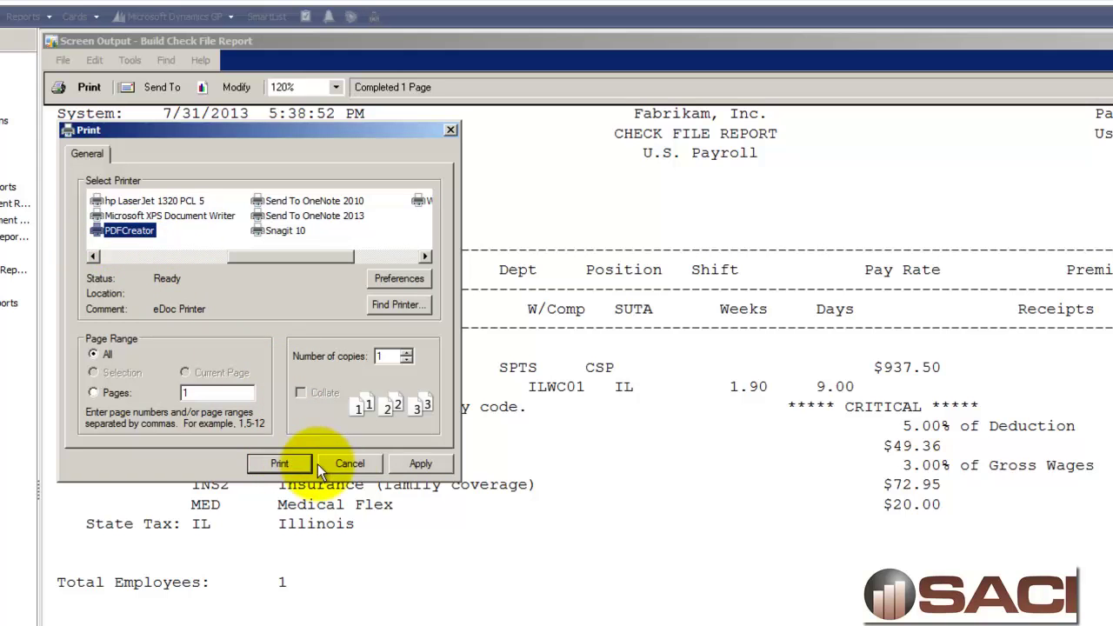
pyautogui.click(350, 463)
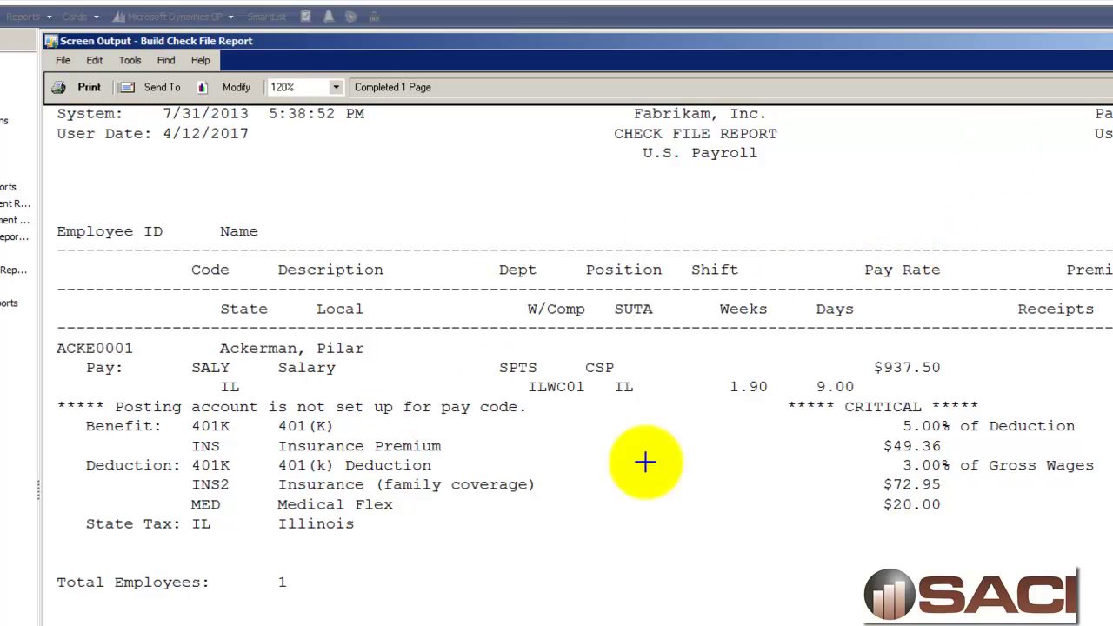
# Step: Close the check file report, examine the check file exception report at full width, and close it
pyautogui.hotkey('ctrl', 'F4')
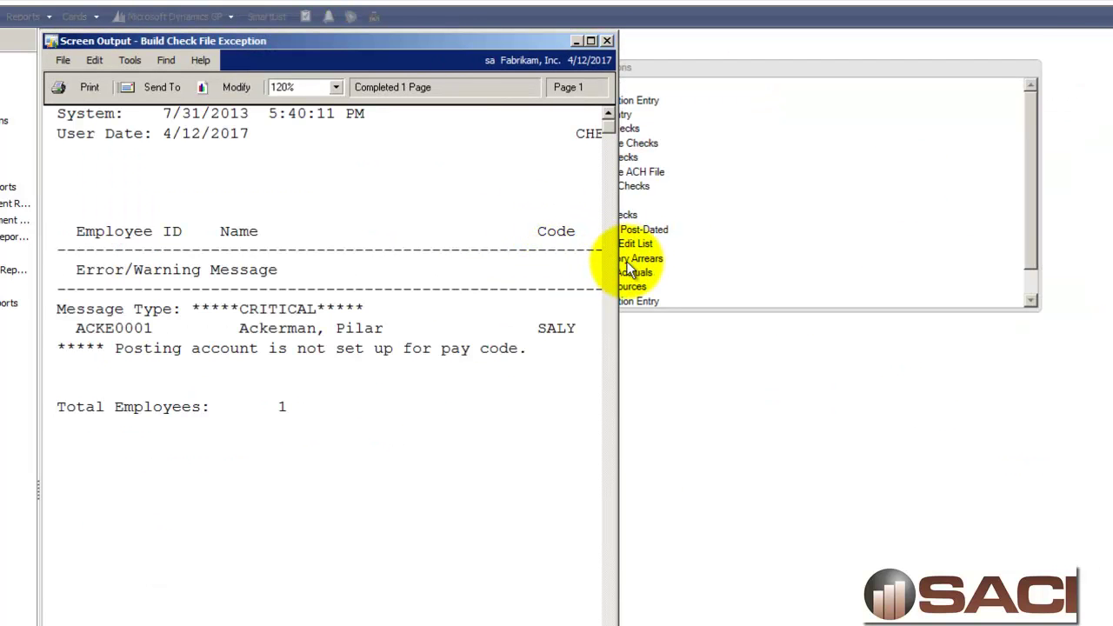
pyautogui.moveTo(615, 271); pyautogui.dragTo(1111, 269)
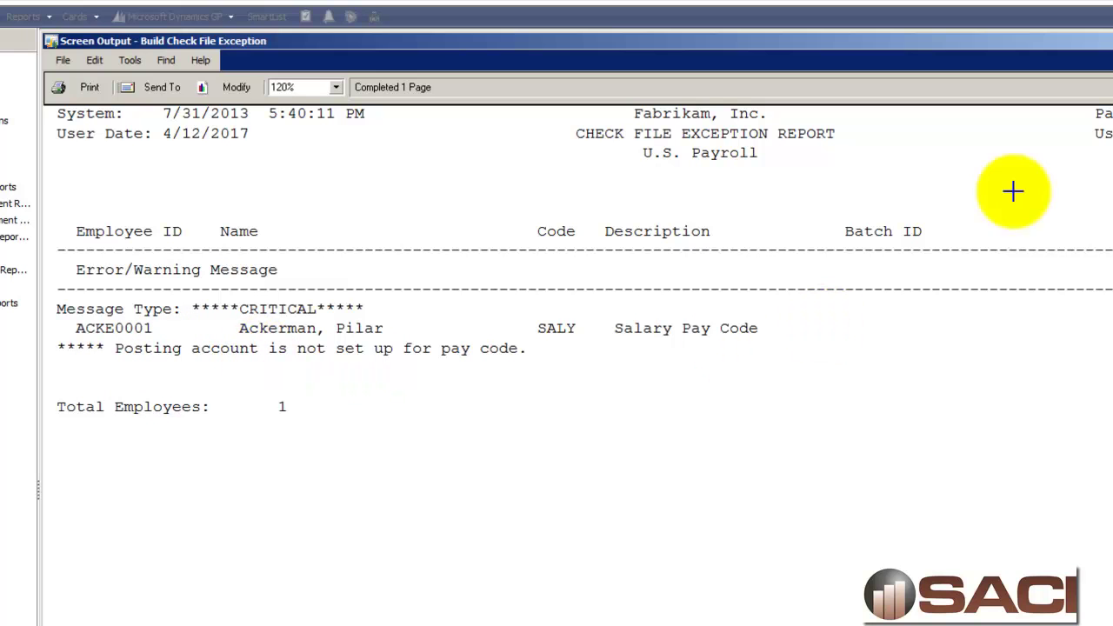
pyautogui.hotkey('alt', 'F4')
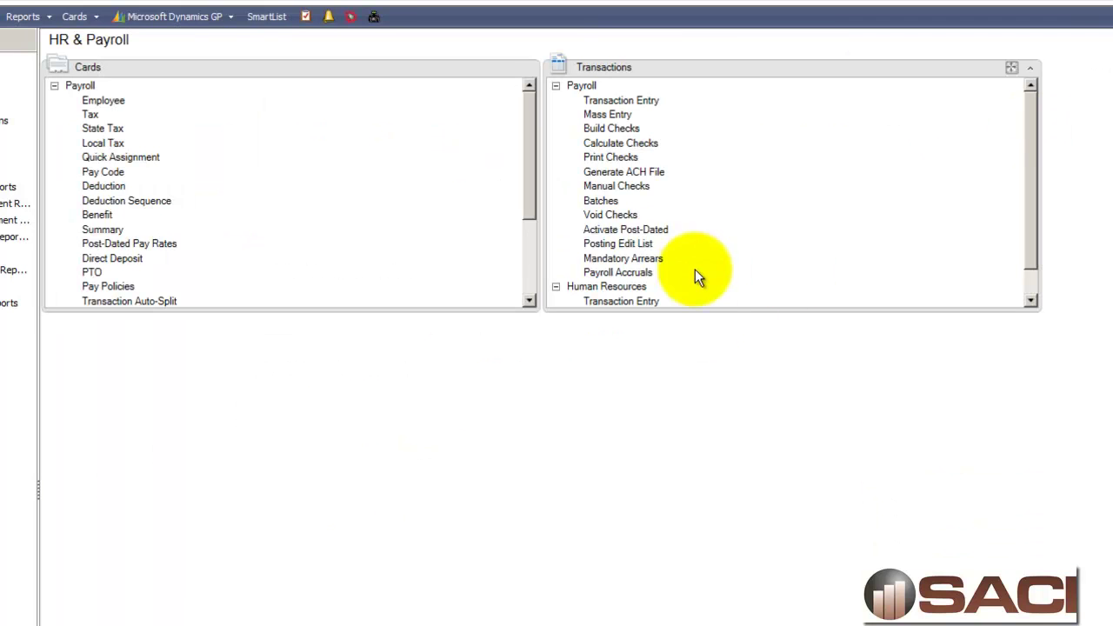
# Step: Remove the existing payroll check build and confirm the removal
pyautogui.click(613, 129)
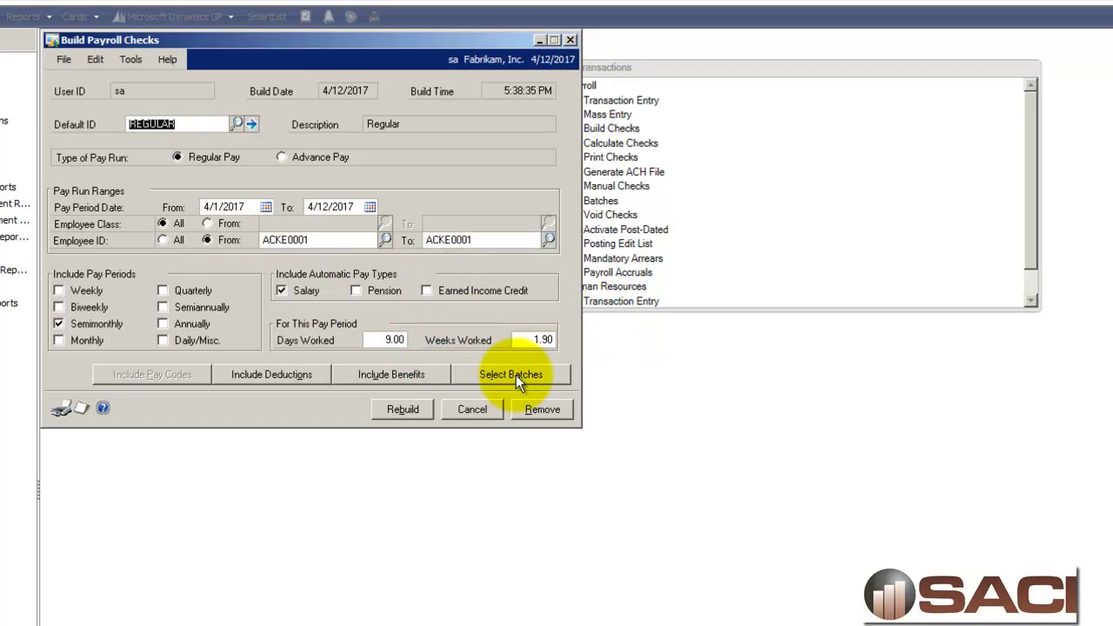
pyautogui.click(535, 408)
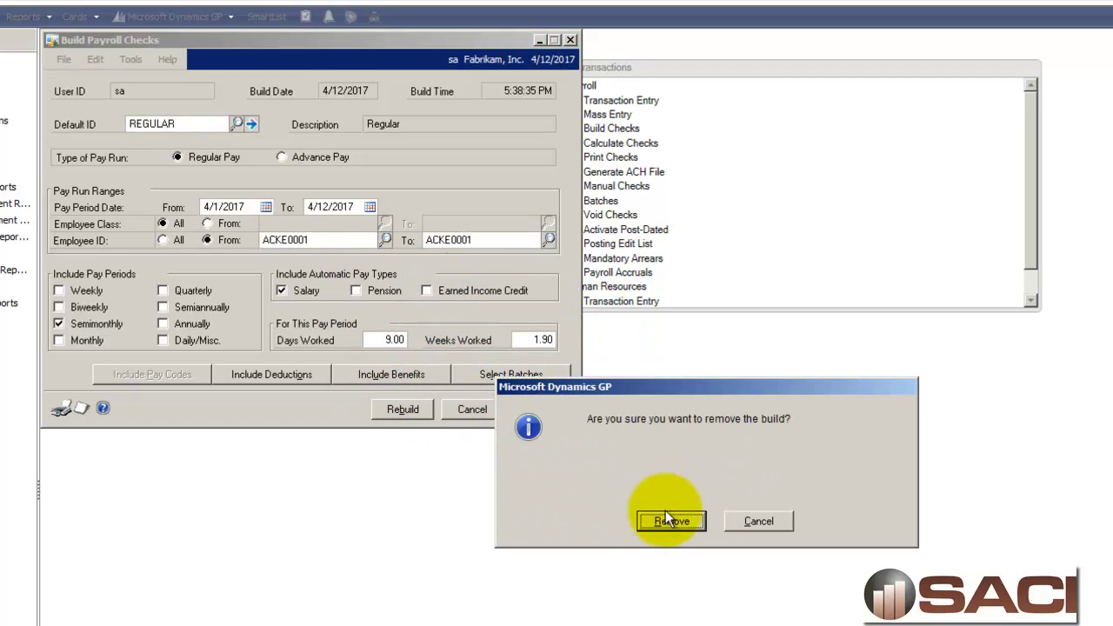
pyautogui.click(667, 520)
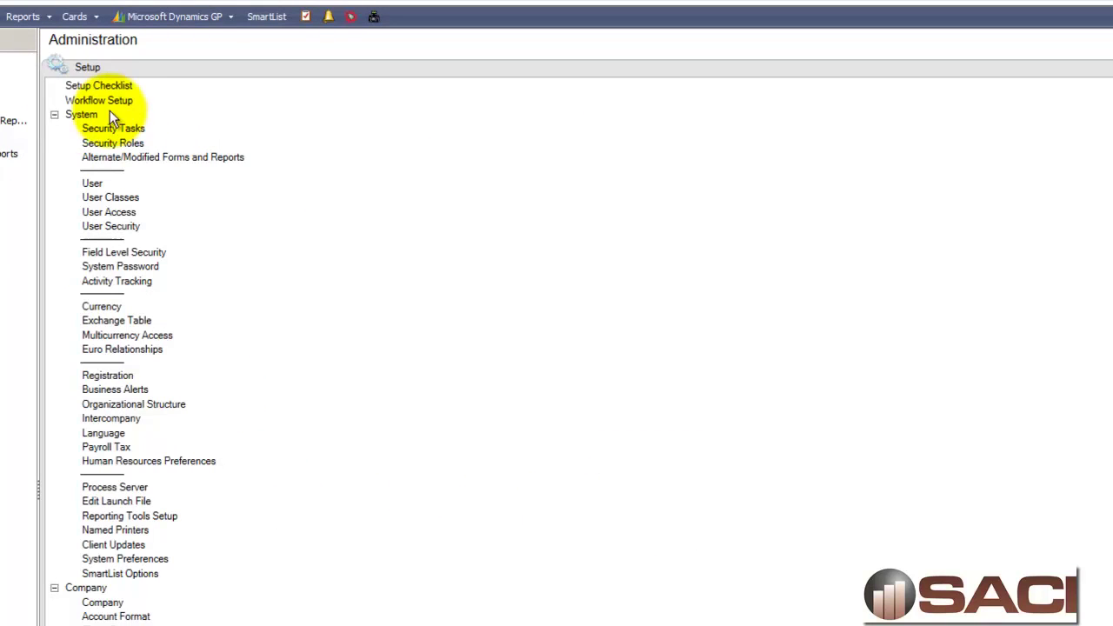
pyautogui.click(54, 115)
pyautogui.click(54, 127)
pyautogui.click(90, 159)
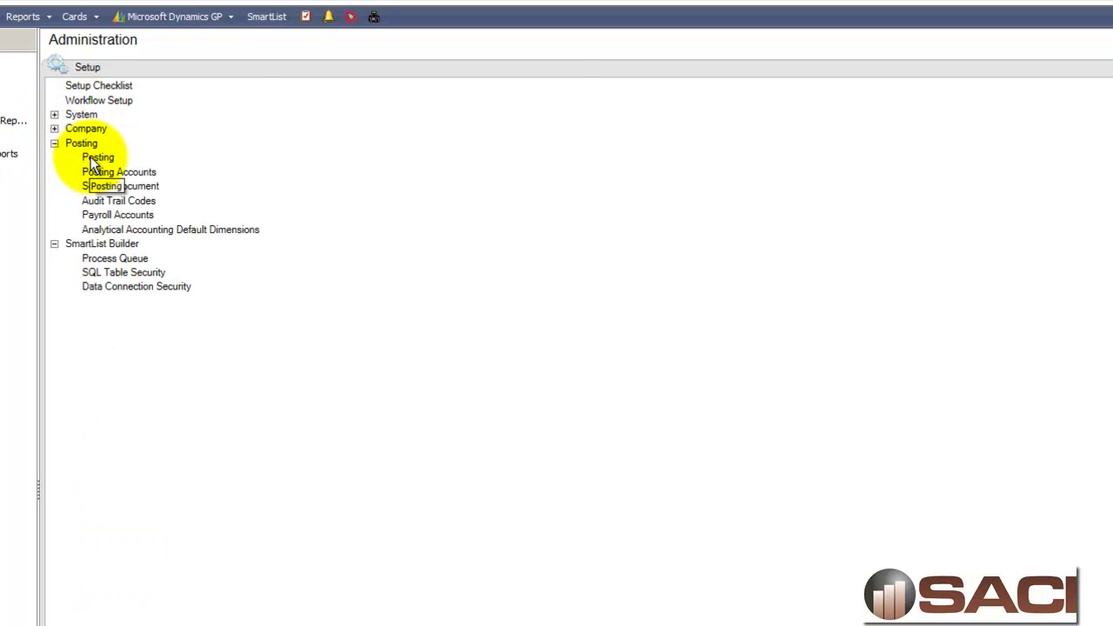
pyautogui.click(210, 106)
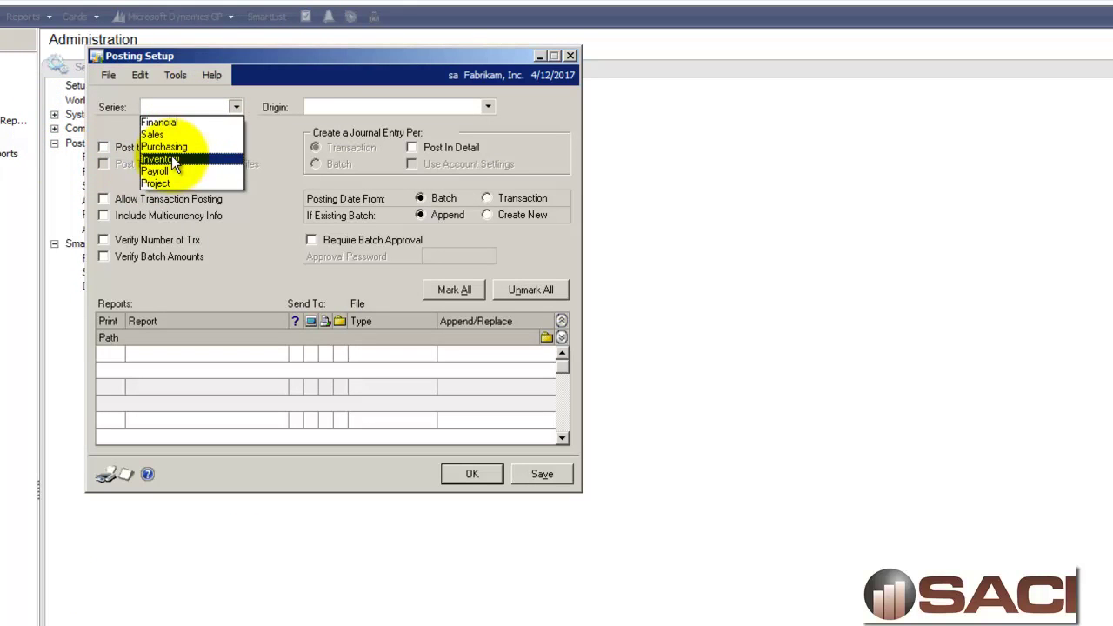
pyautogui.click(559, 58)
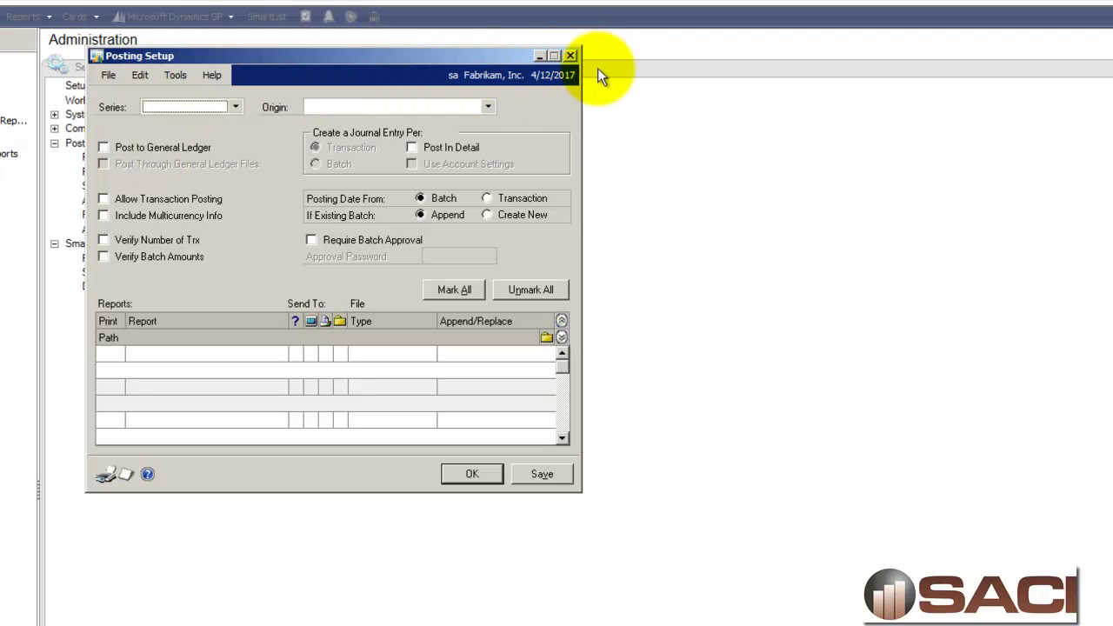
pyautogui.click(570, 56)
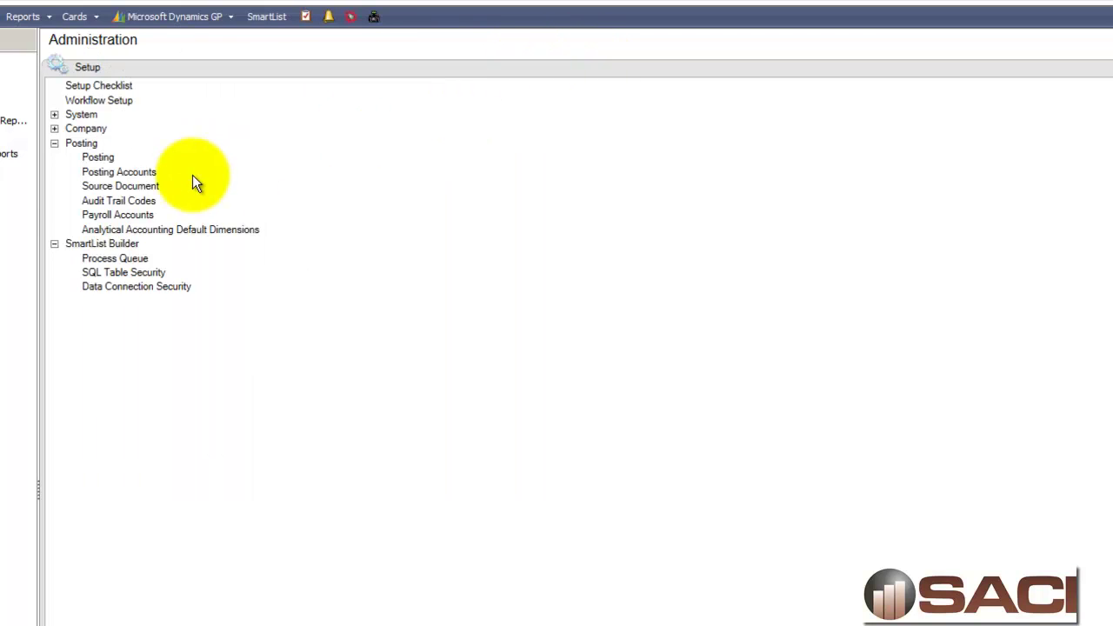
pyautogui.click(132, 172)
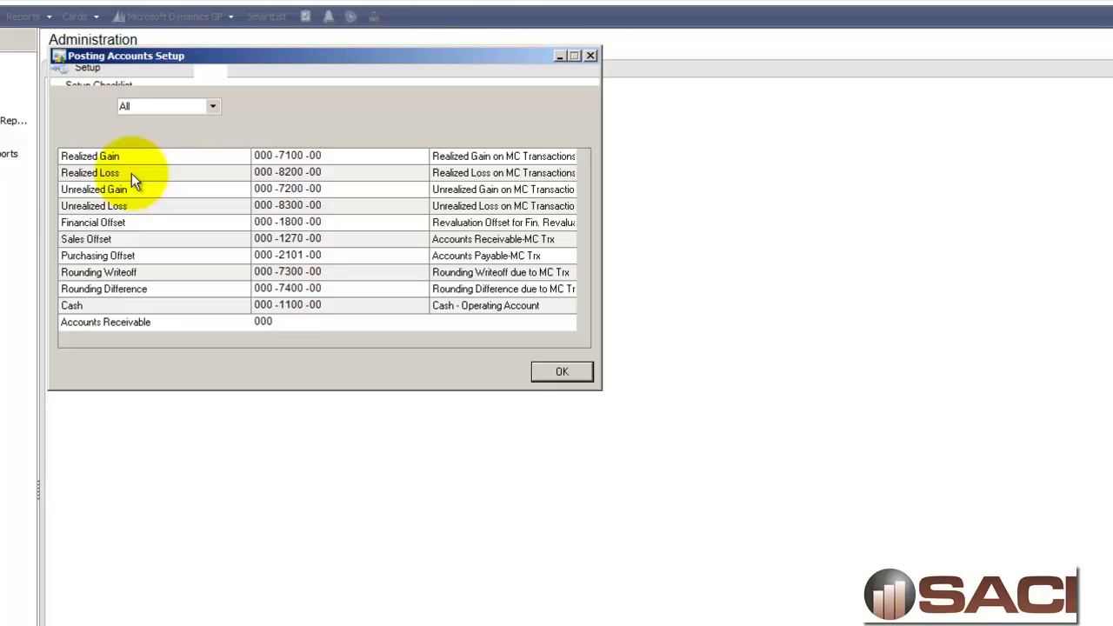
pyautogui.click(591, 55)
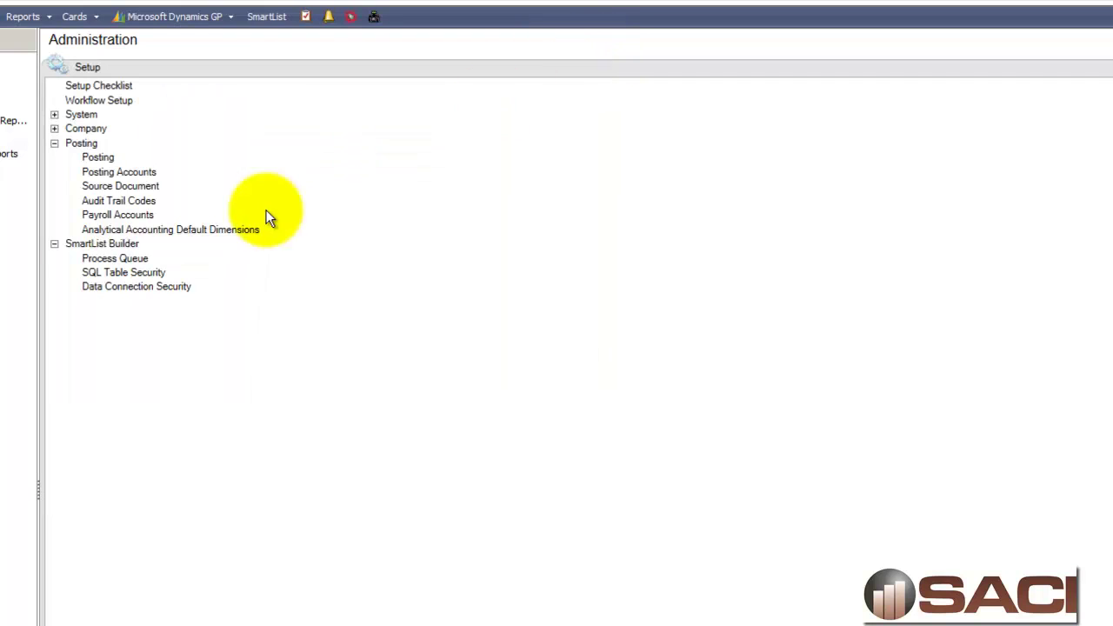
# Step: Add a Gross Pay (DR) payroll posting account of 000-5100-00 for ALL departments, positions and codes, without a unit account
pyautogui.click(113, 214)
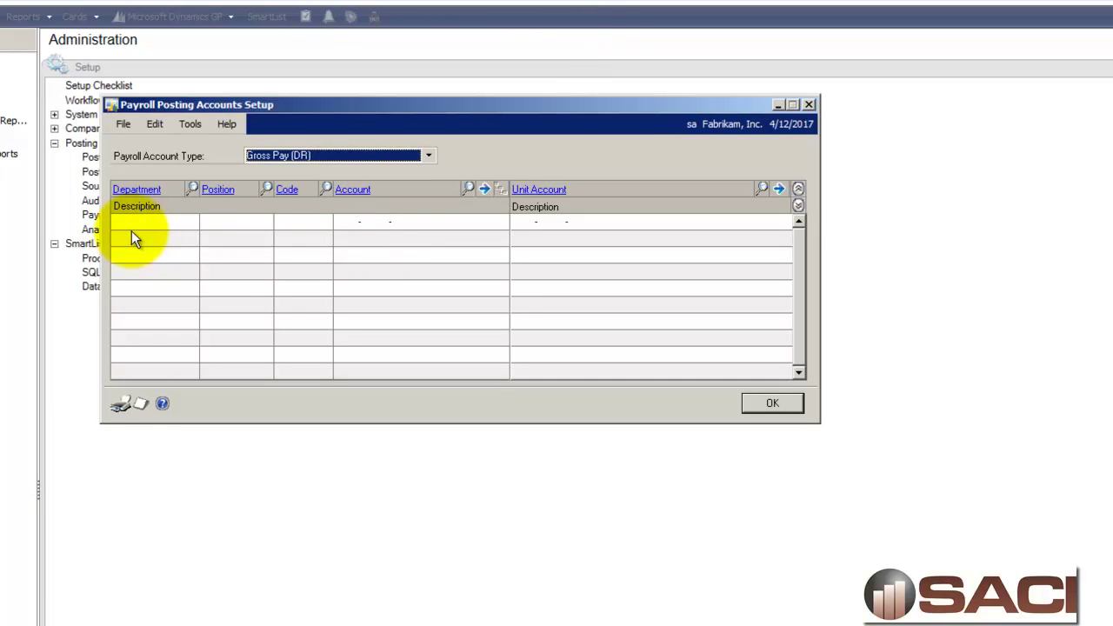
pyautogui.click(179, 224)
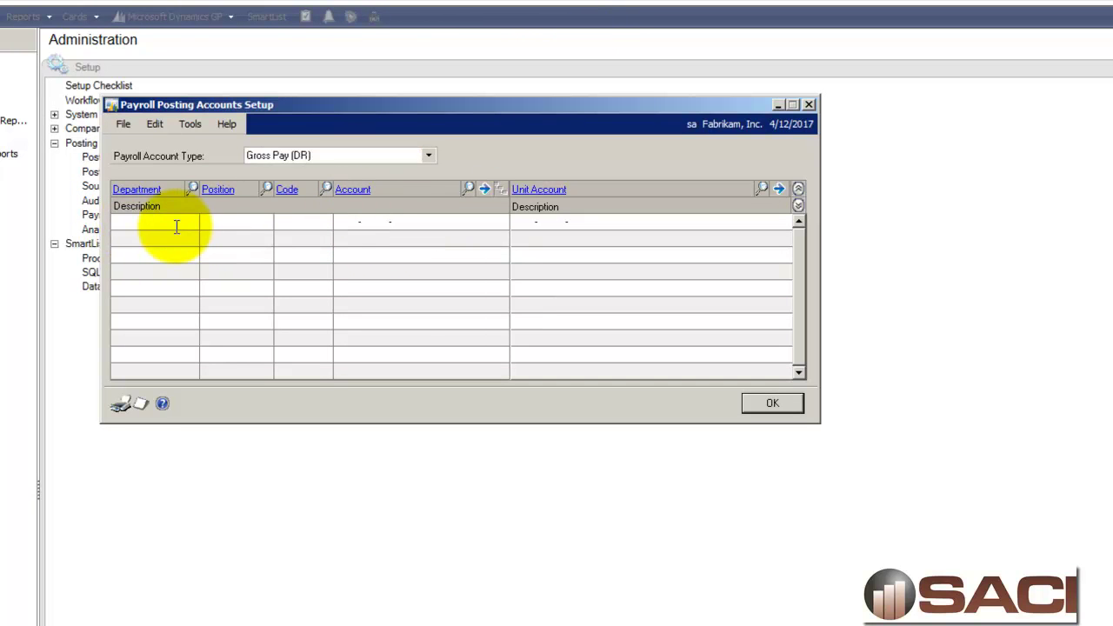
pyautogui.click(339, 223)
pyautogui.write('000 -5100 -00')
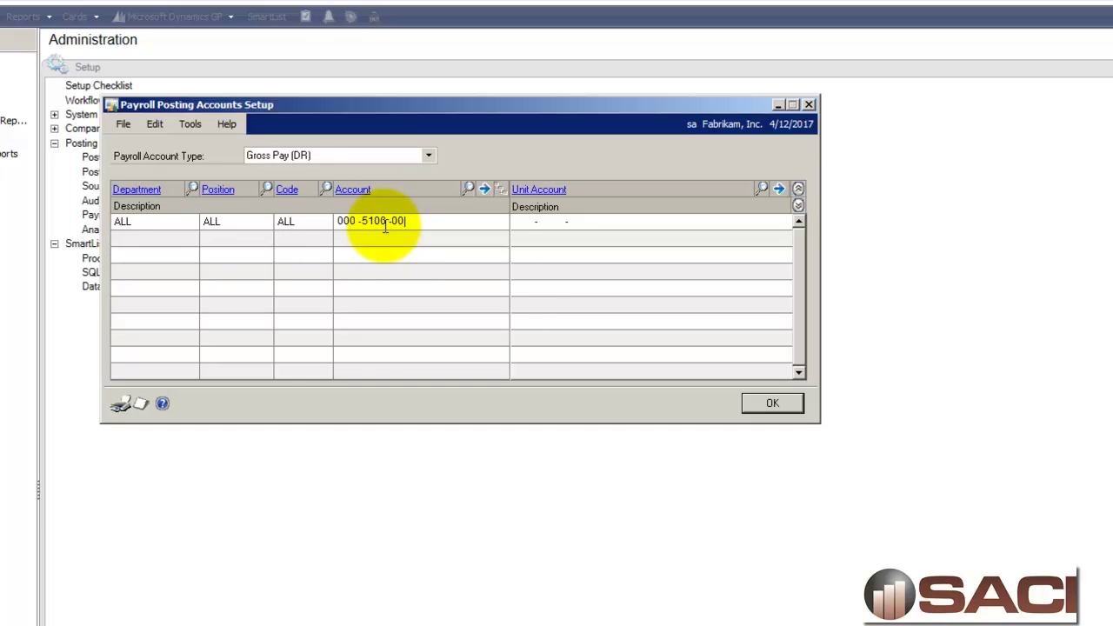
pyautogui.press('Tab')
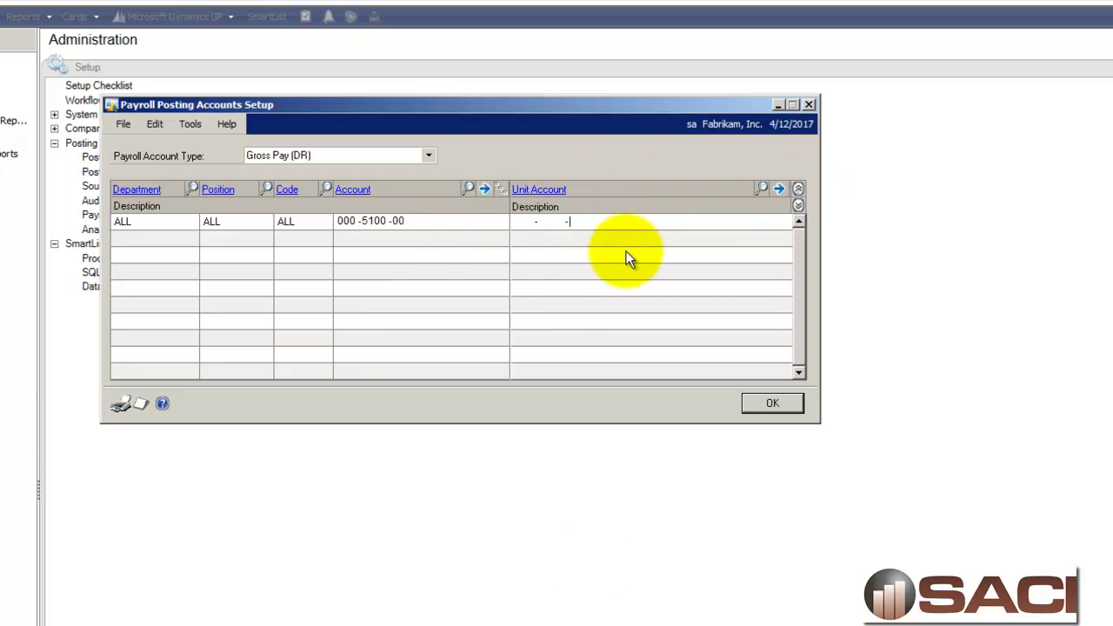
pyautogui.click(778, 404)
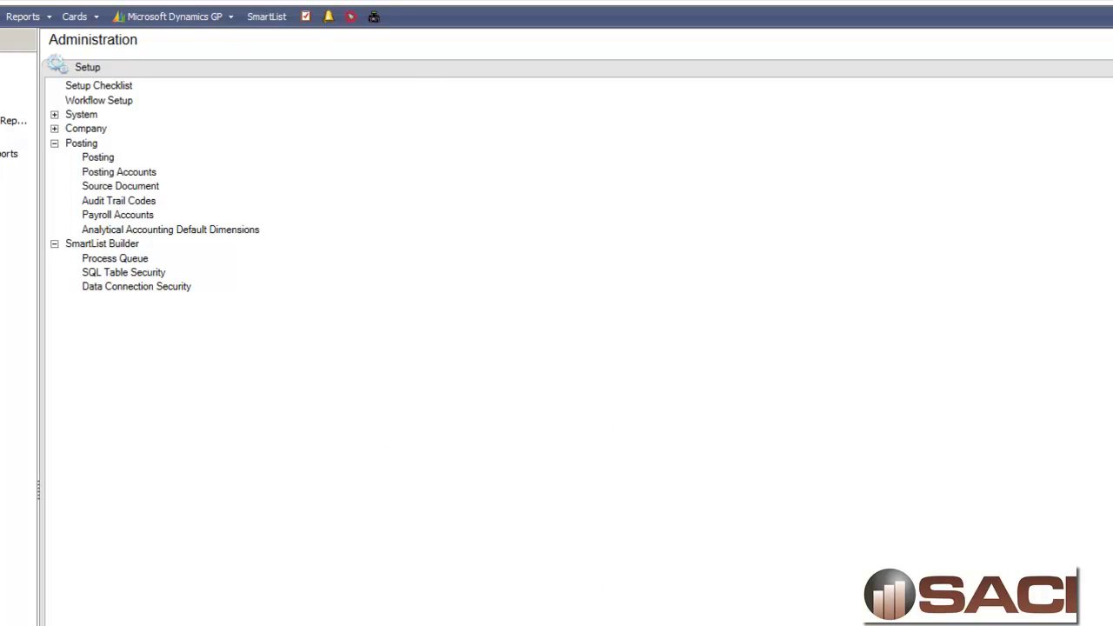
# Step: Build the payroll checks again using the saved payroll check default
pyautogui.click(10, 287)
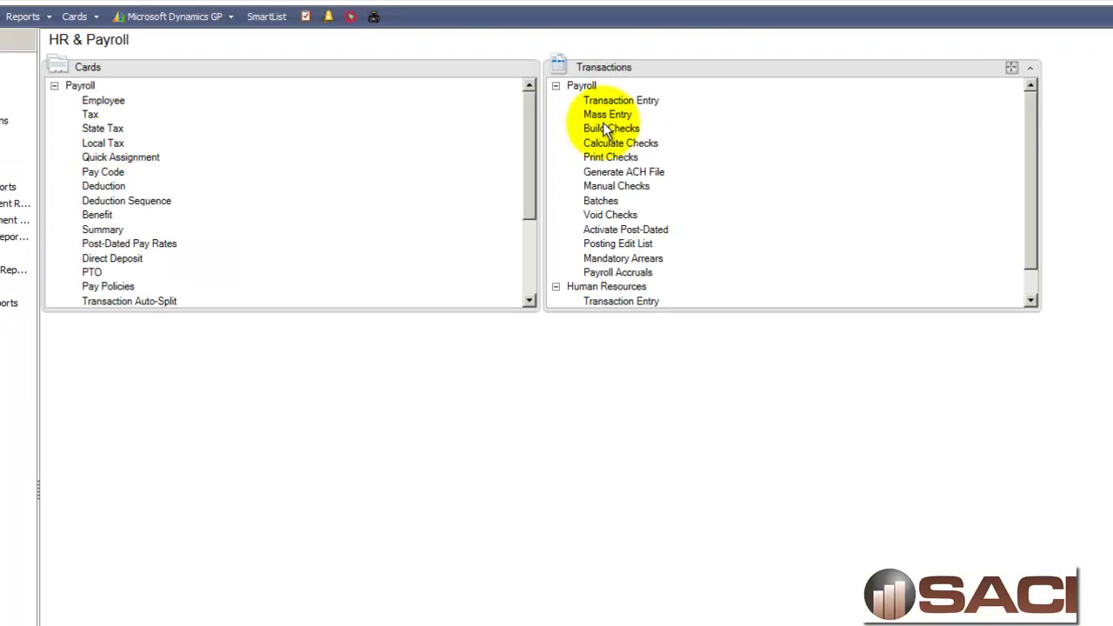
pyautogui.click(609, 128)
pyautogui.click(237, 124)
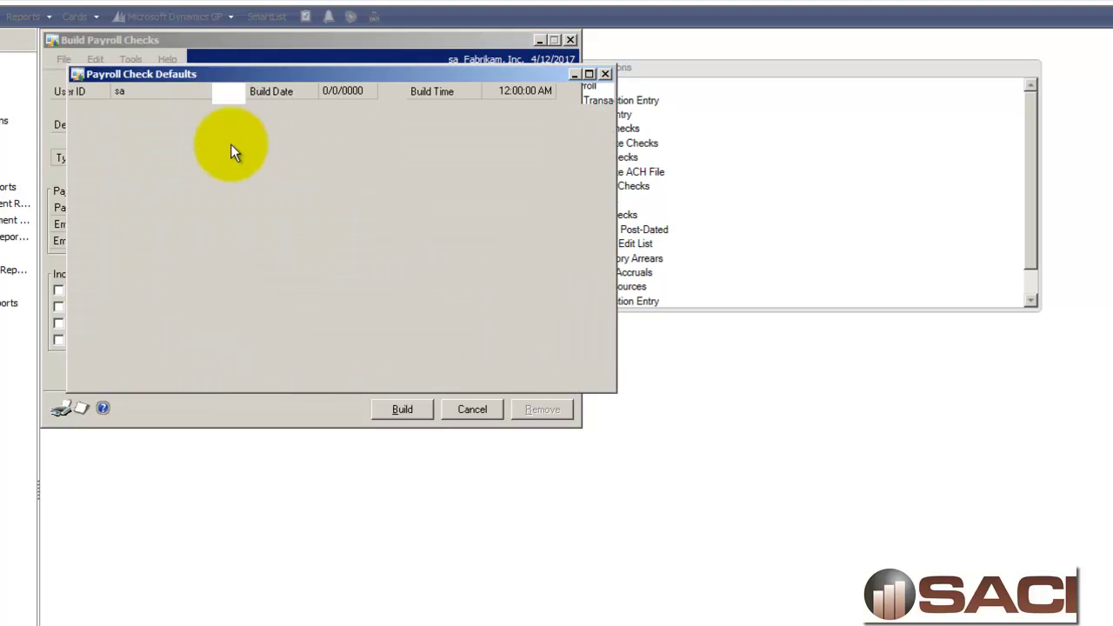
pyautogui.doubleClick(167, 194)
pyautogui.click(401, 410)
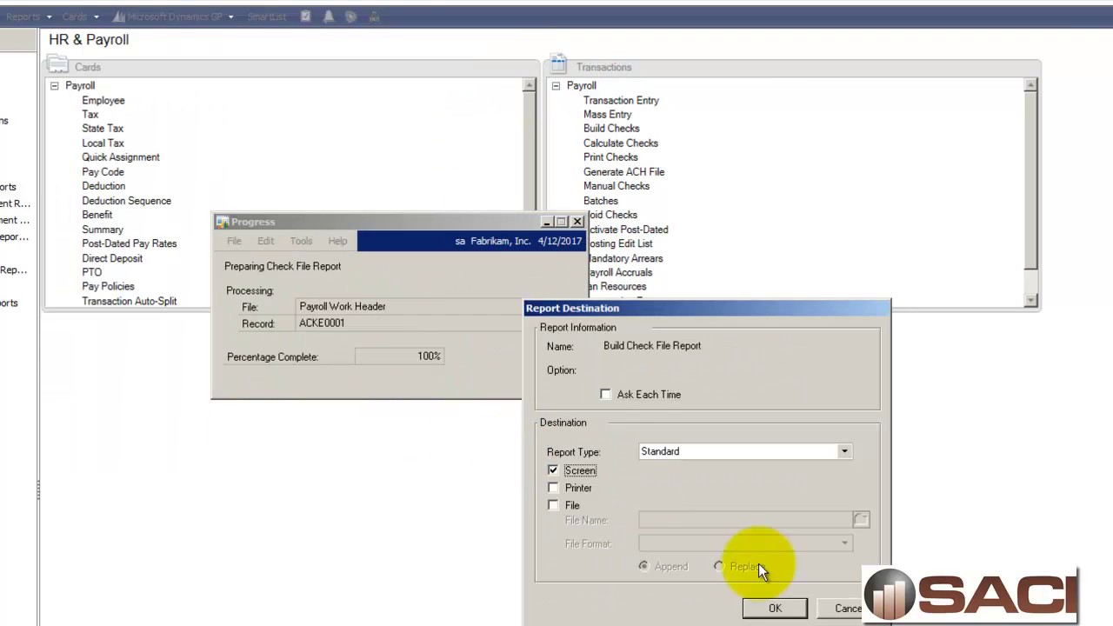
# Step: Send the Build Check File Report and the exception report to the screen, check both for errors, and close them
pyautogui.click(774, 608)
pyautogui.click(774, 608)
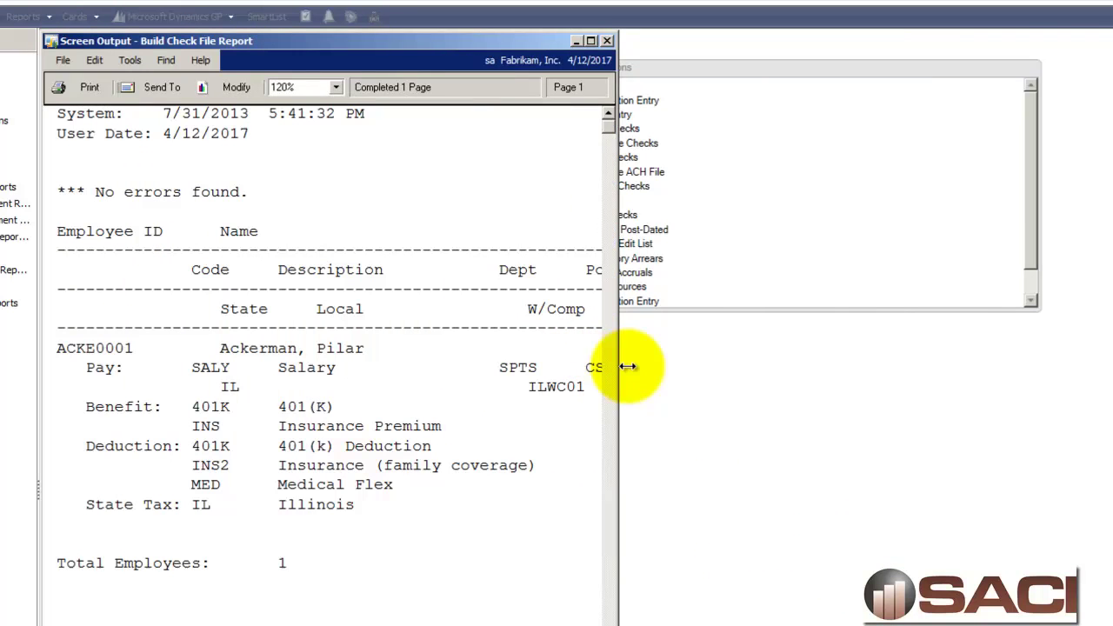
pyautogui.moveTo(627, 367); pyautogui.dragTo(1112, 367)
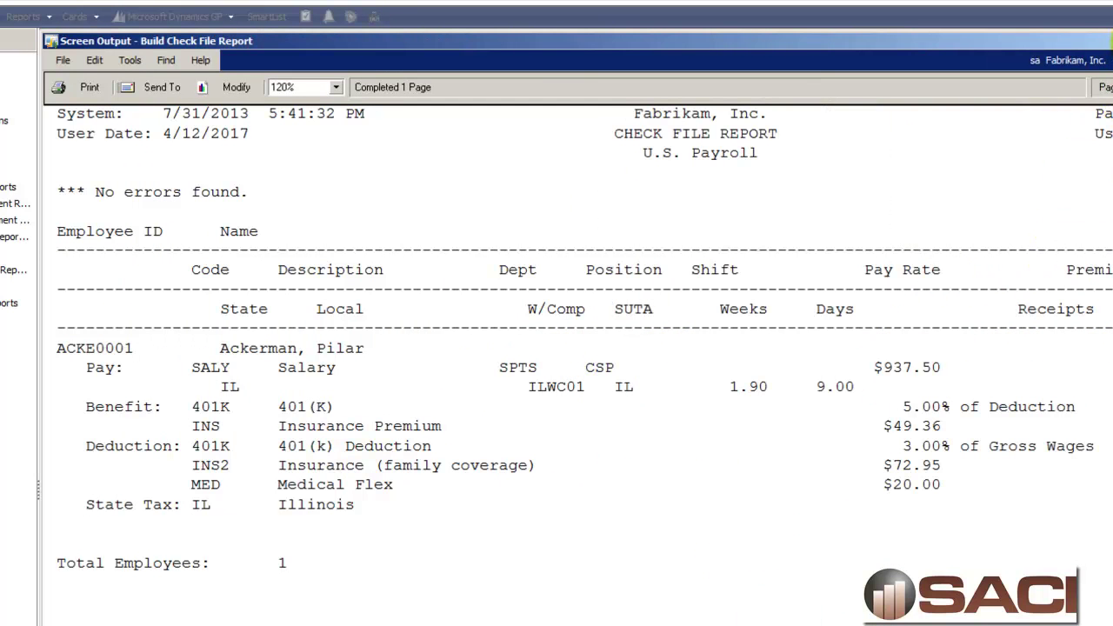
pyautogui.hotkey('alt', 'F4')
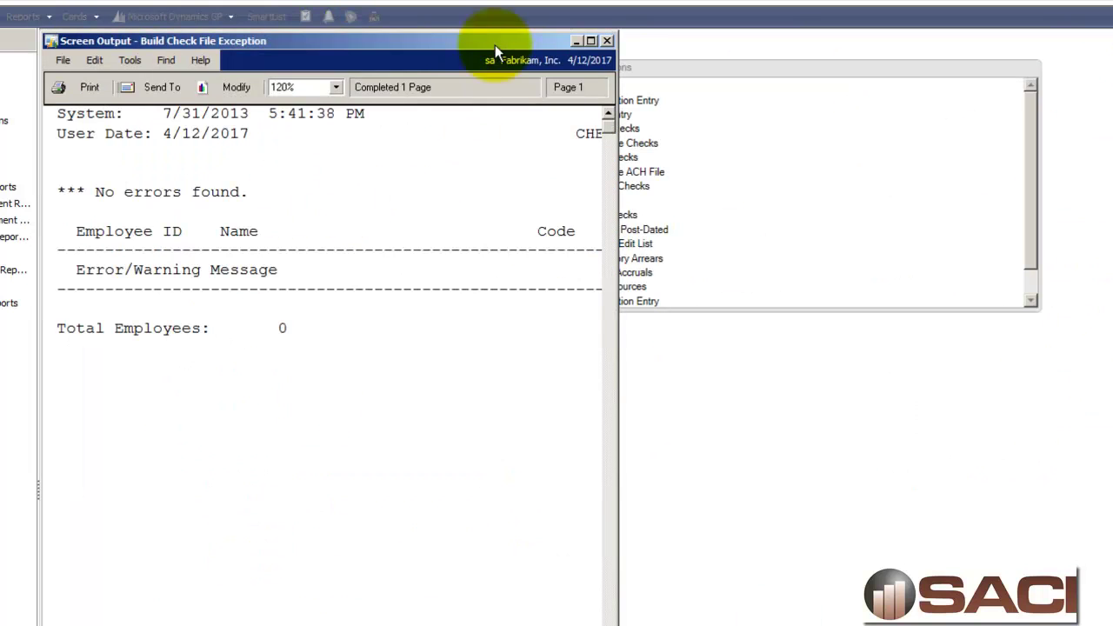
pyautogui.click(605, 41)
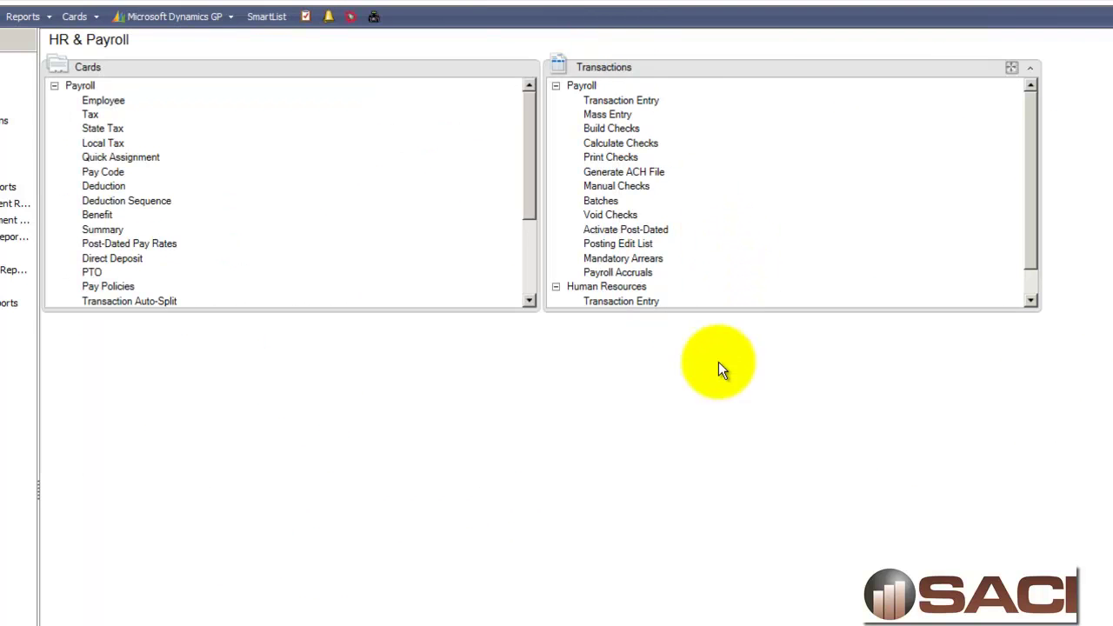